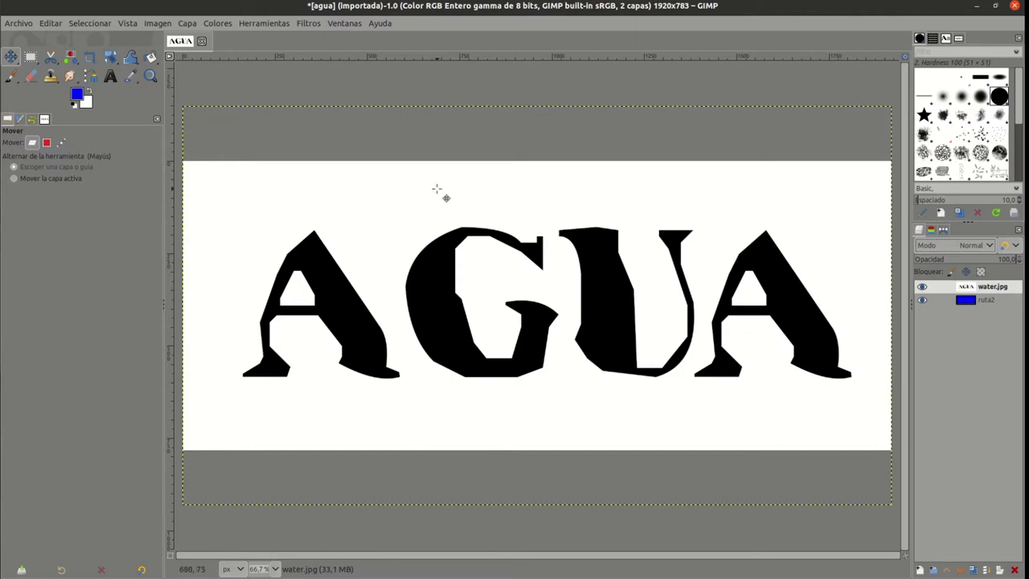
Step: Compare the water.jpg layer with the blue ruta2 layer by hiding and showing water.jpg, and look over the layer blend modes
click(921, 286)
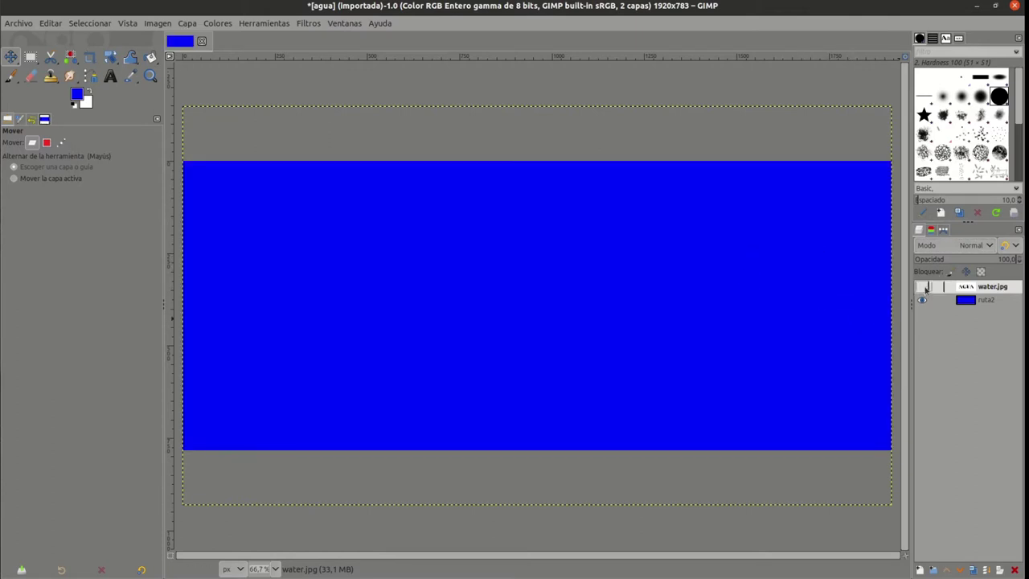
click(922, 287)
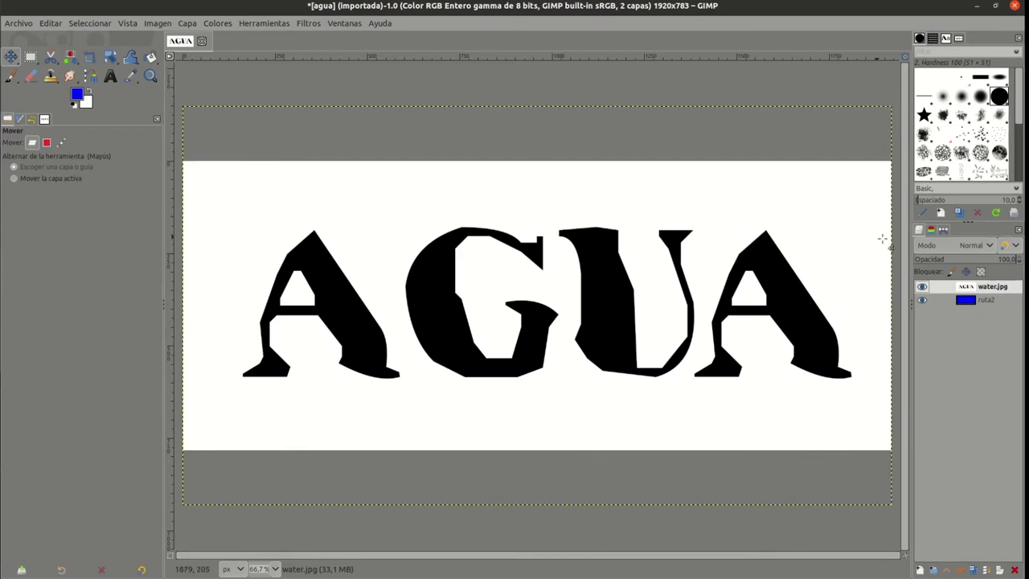
click(987, 252)
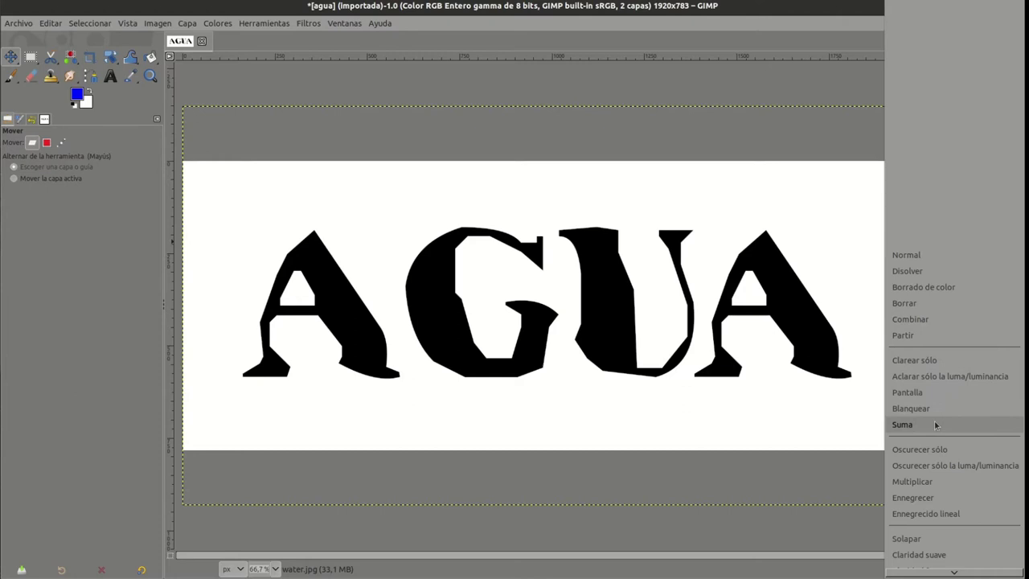
click(815, 123)
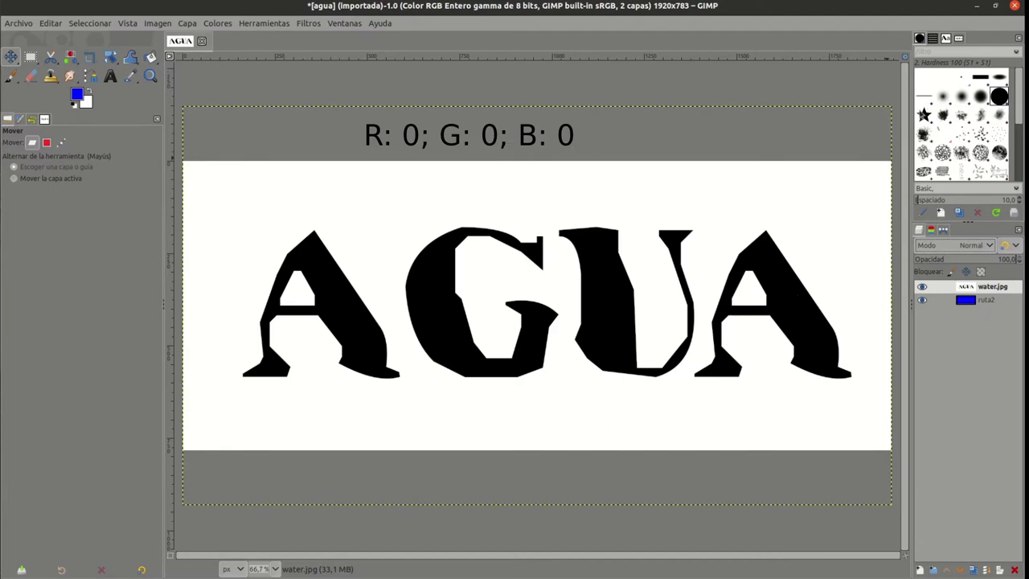
click(922, 287)
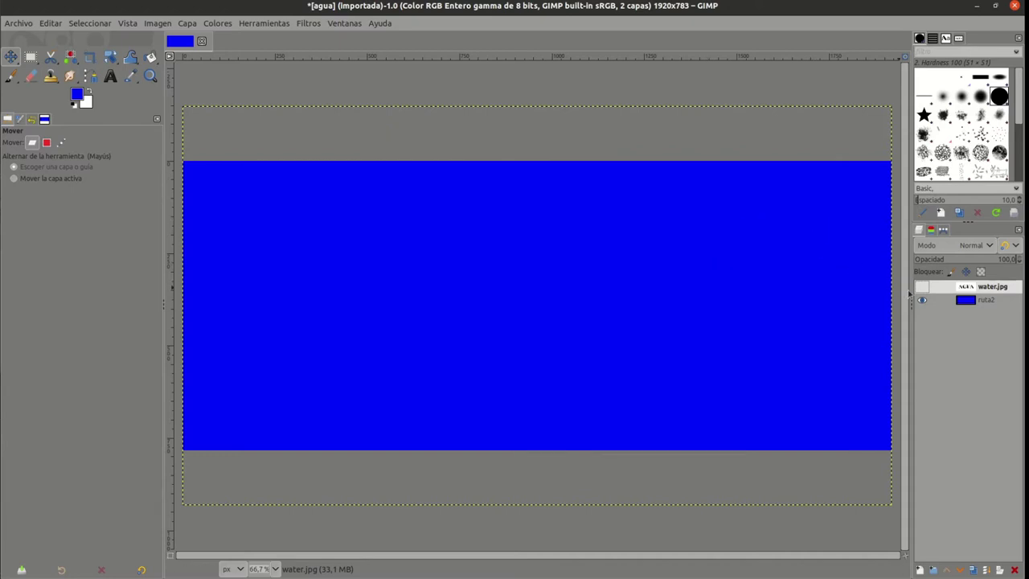
click(922, 287)
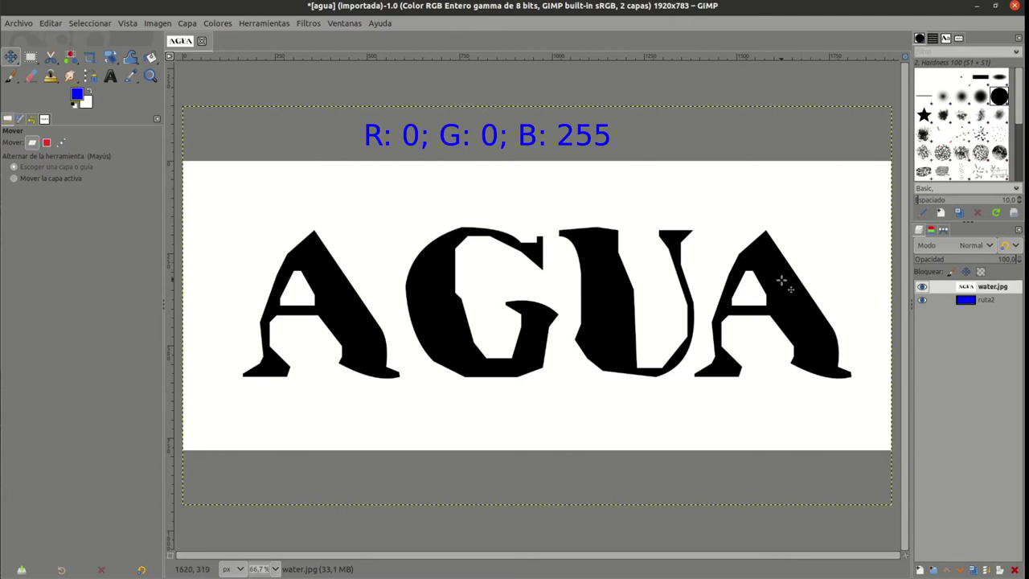
Step: Try the Suma blend mode on the water.jpg layer above the blue layer
click(989, 250)
scroll(941, 330, down, 3)
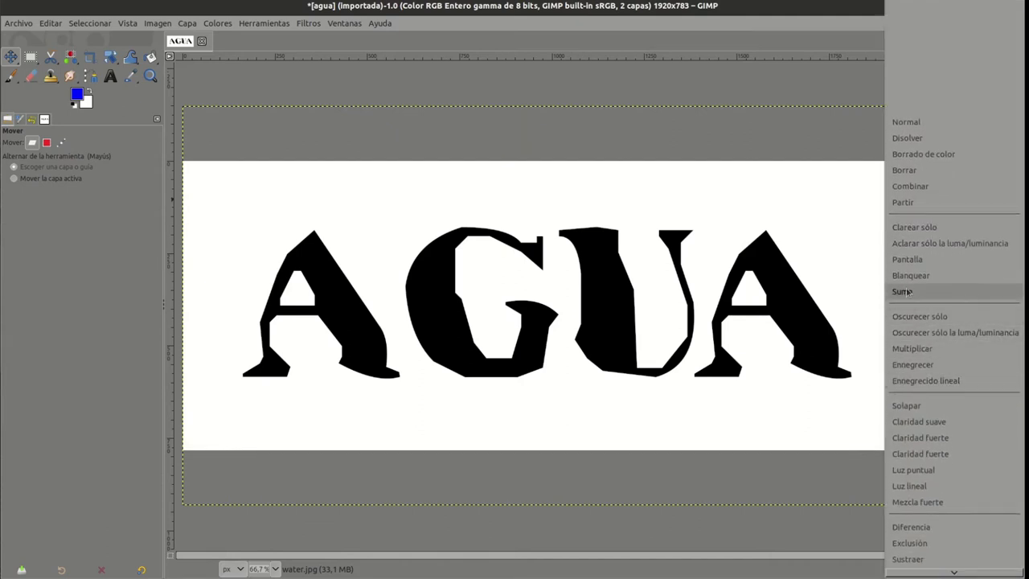
click(909, 291)
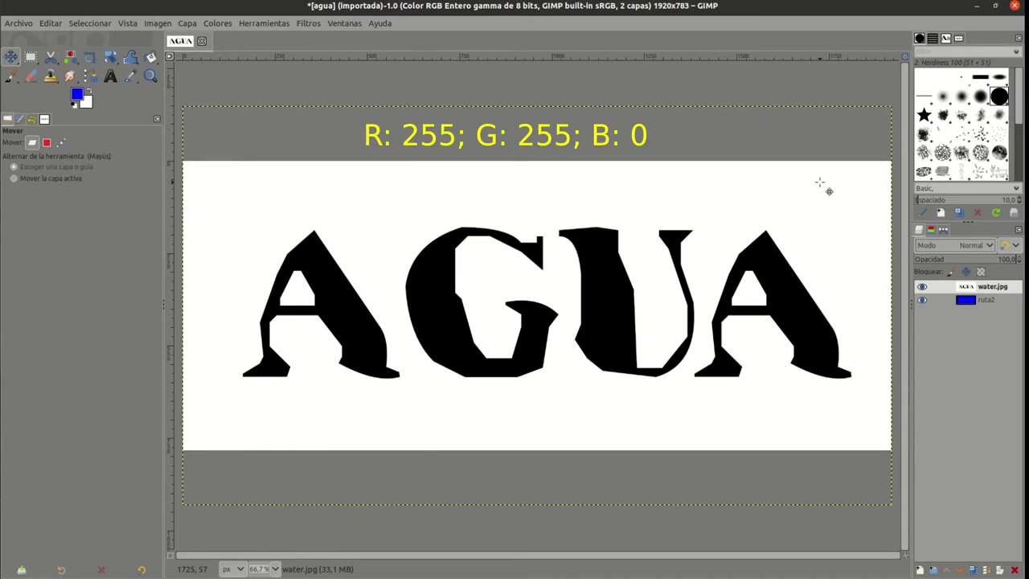
Step: Set the water.jpg layer's blend mode to Diferencia over the blue ruta2 layer
click(978, 254)
scroll(939, 366, down, 2)
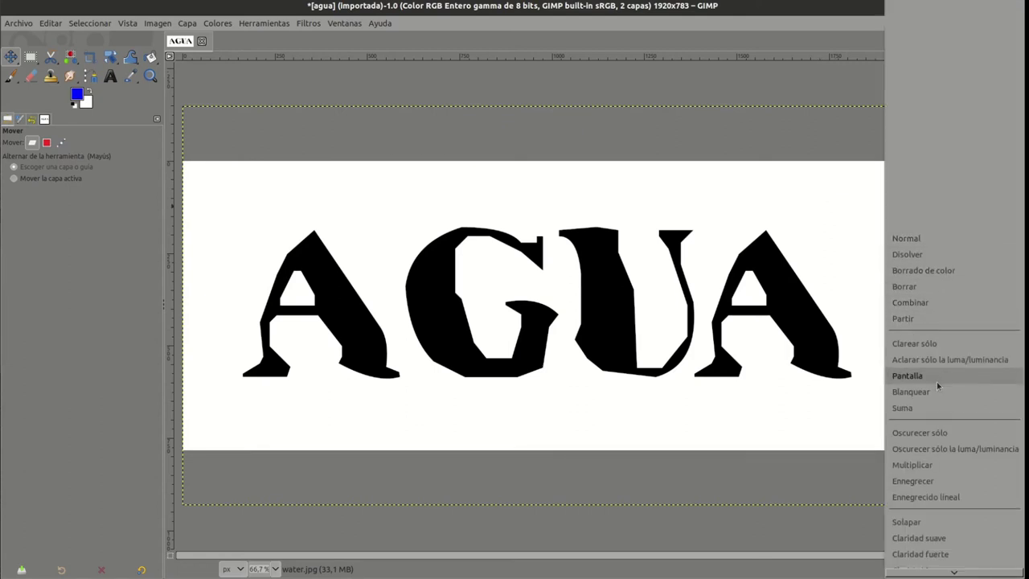
scroll(948, 369, down, 4)
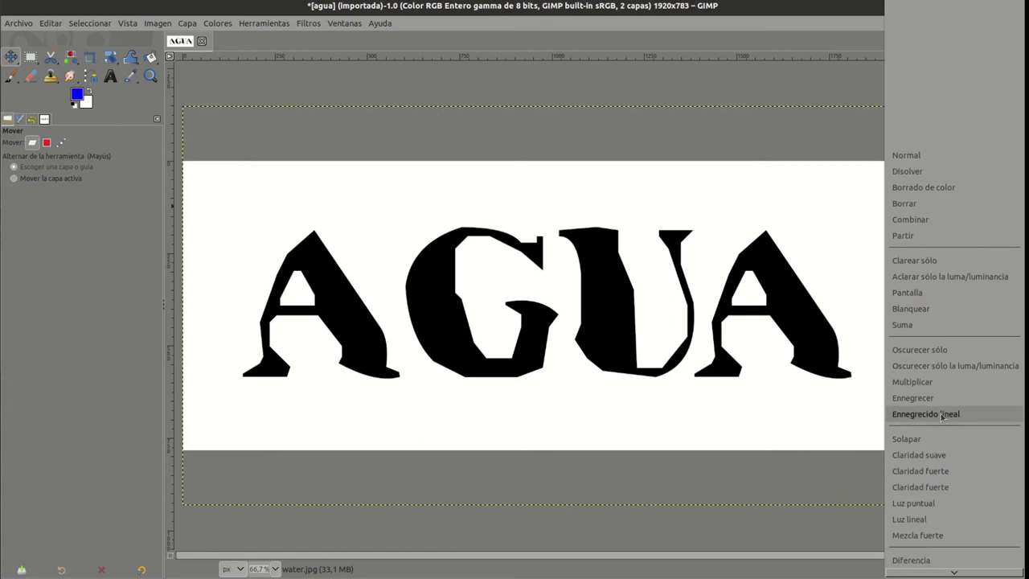
click(923, 528)
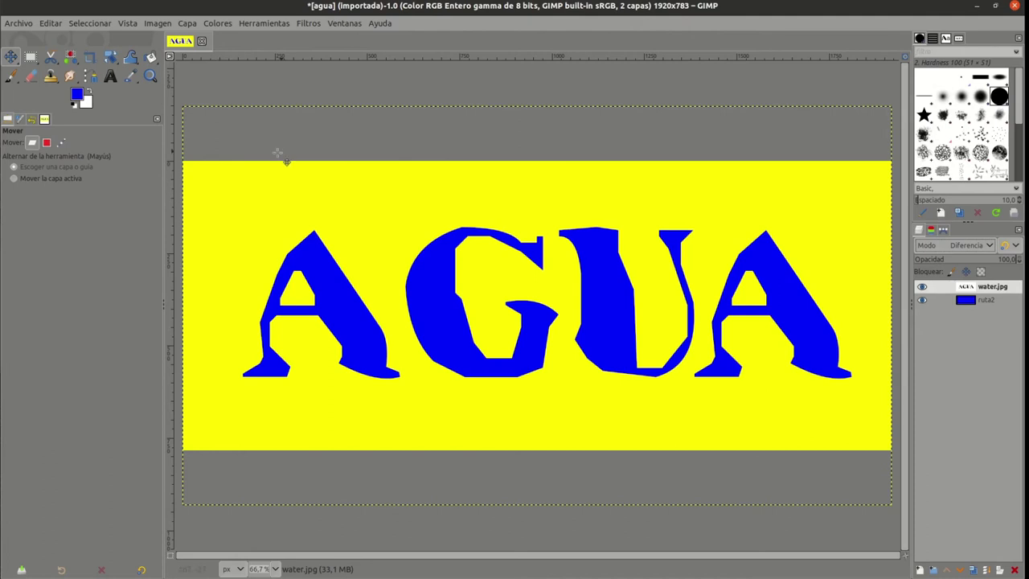
click(991, 245)
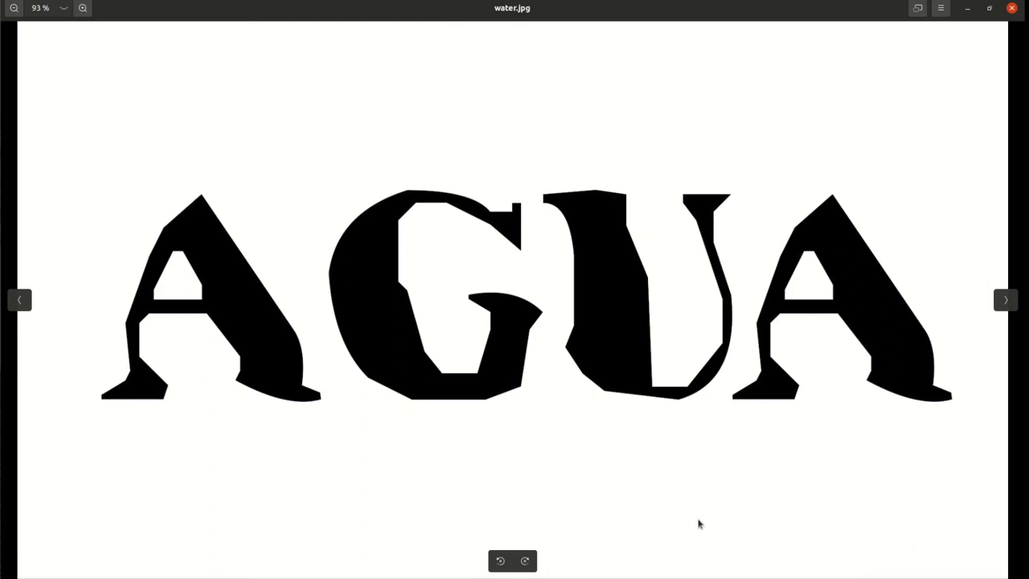
Step: Show the transparent water.png in the image viewer and close the viewer
click(1006, 299)
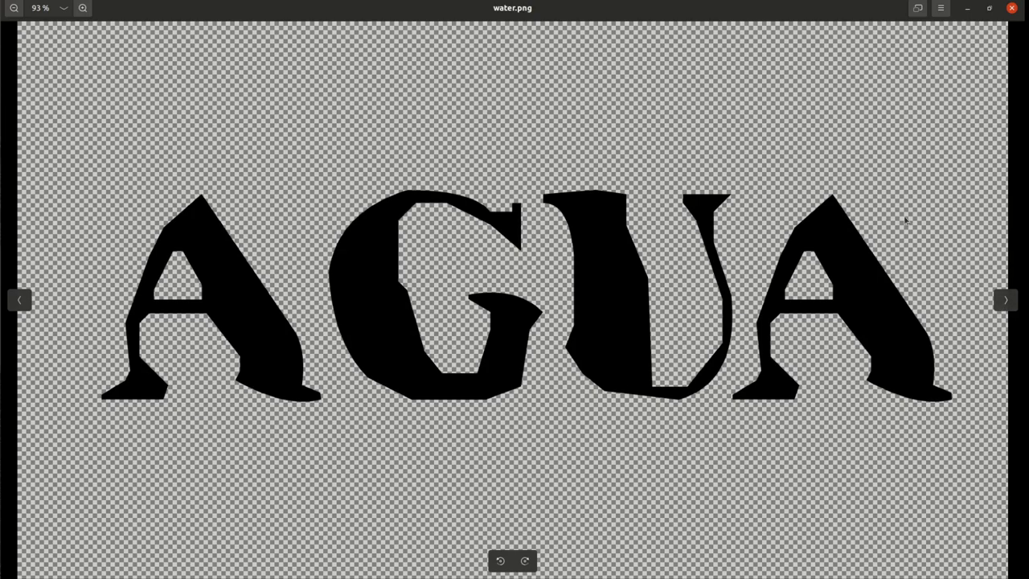
key(ctrl+w)
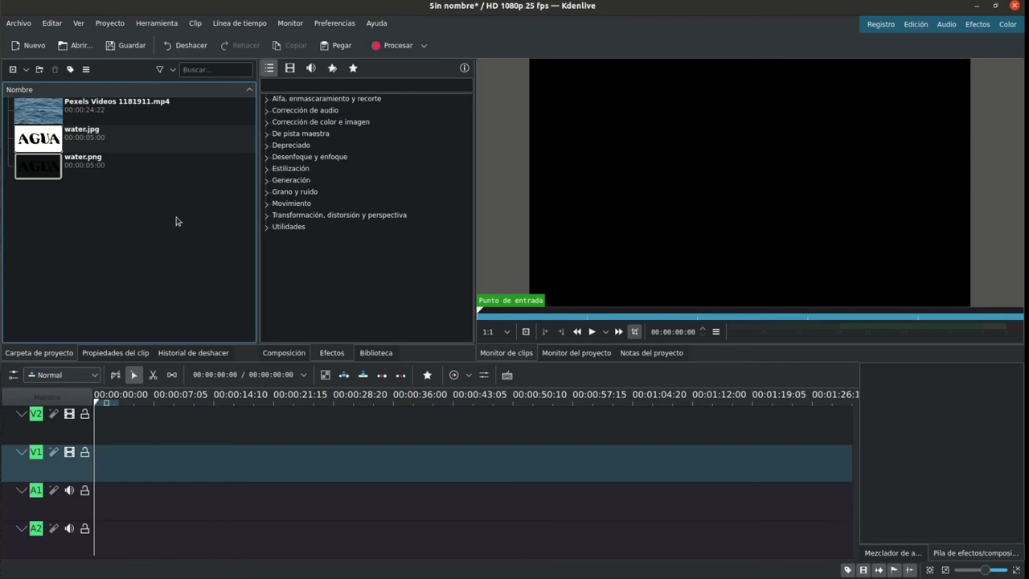
Step: In Kdenlive, preview the Pexels Videos 1181911.mp4 clip and the water.jpg image from the project bin
click(48, 110)
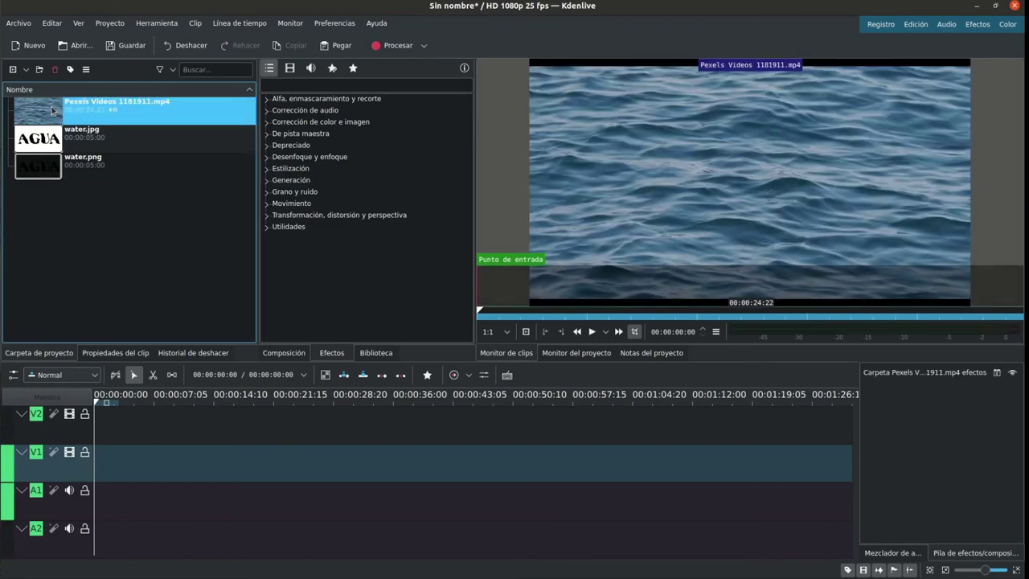
click(592, 333)
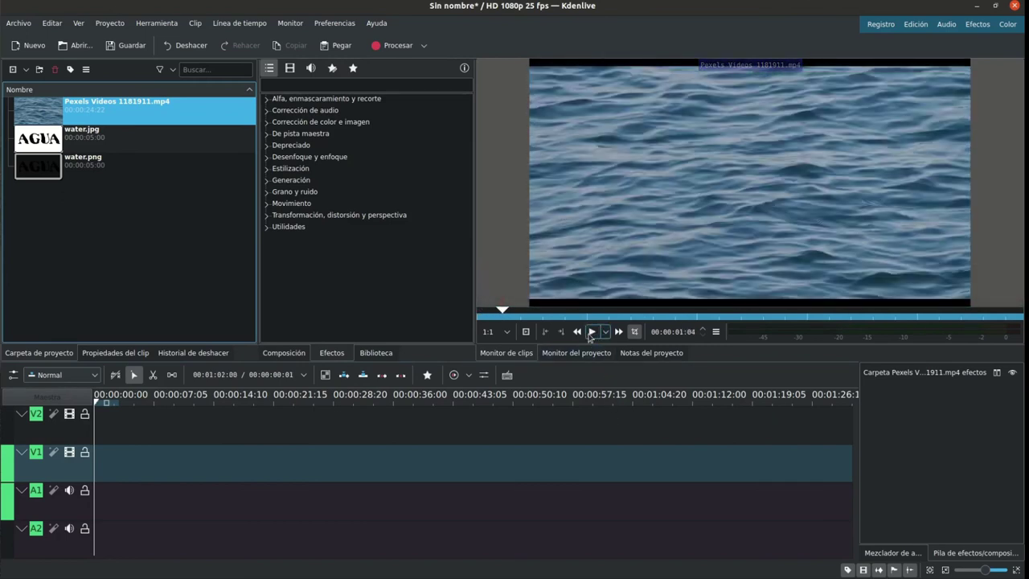
click(36, 142)
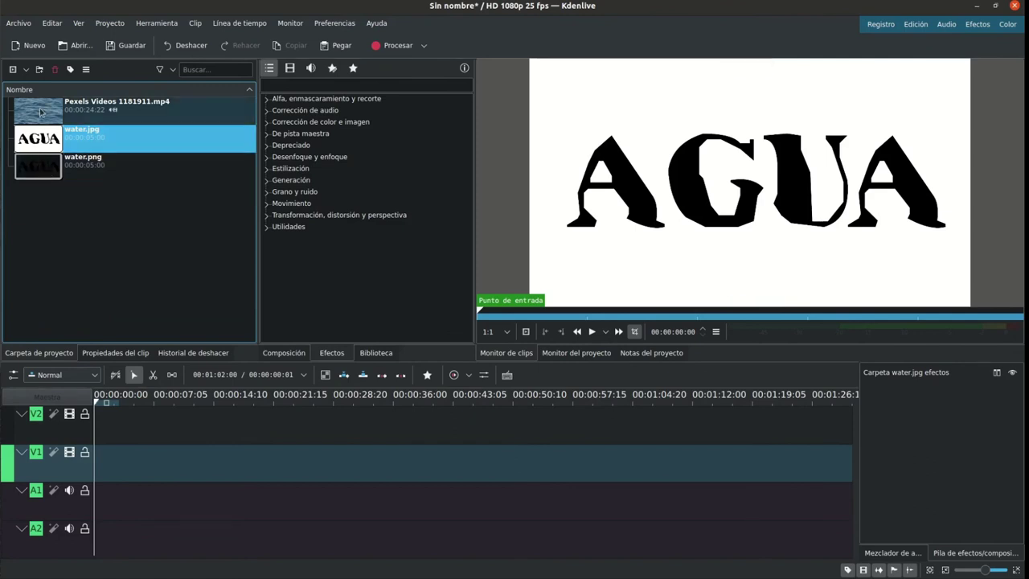
Step: Place the water video on V1 and water.png followed by water.jpg on V2, trimming the video to where the images end
drag(40, 112, 120, 473)
drag(36, 165, 105, 428)
drag(49, 145, 134, 423)
drag(200, 475, 176, 475)
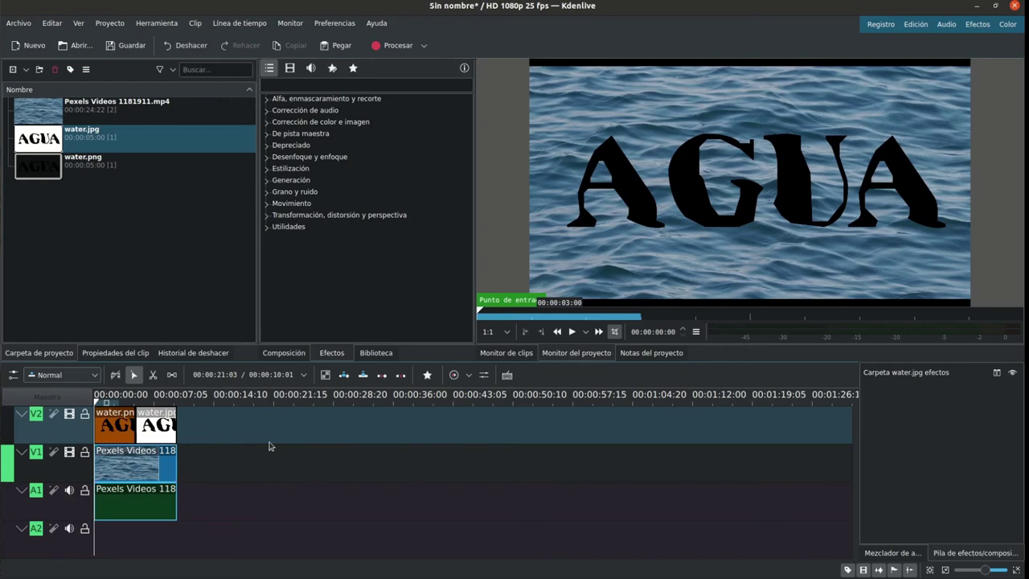
Step: Add a Barrido composition to each of the two image clips on V2, spanning the full length of each clip
click(119, 402)
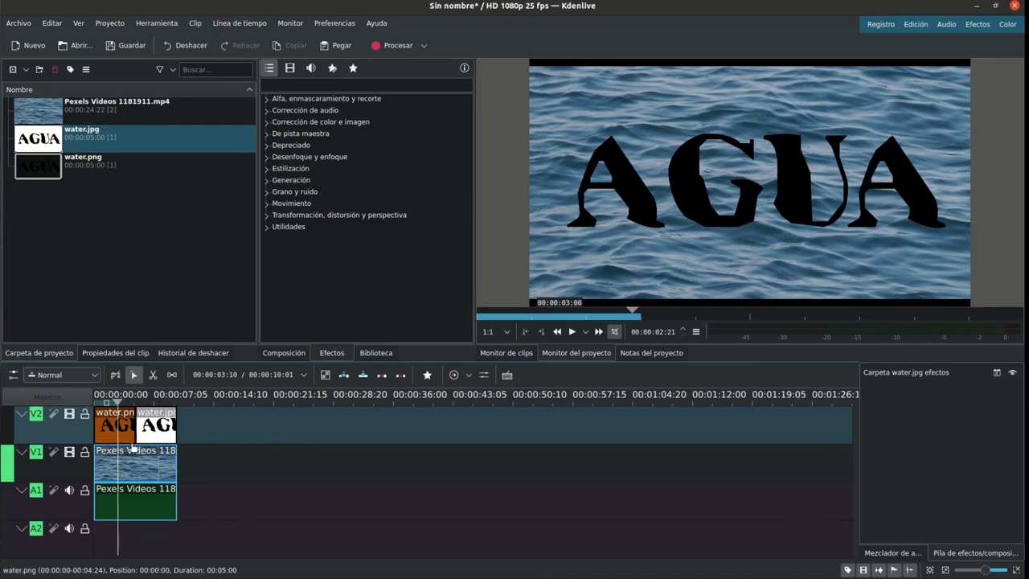
mouse_move(131, 442)
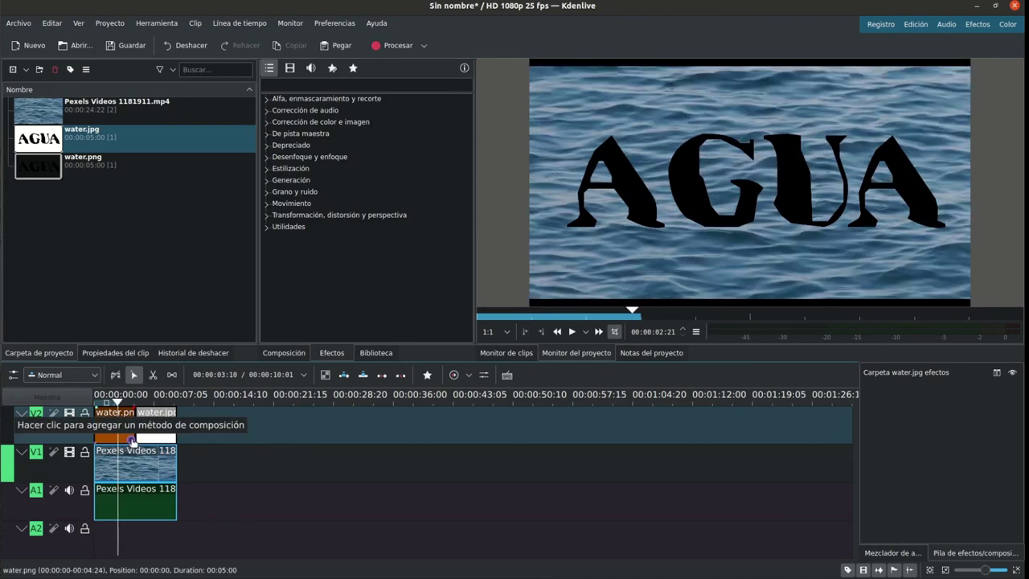
click(131, 441)
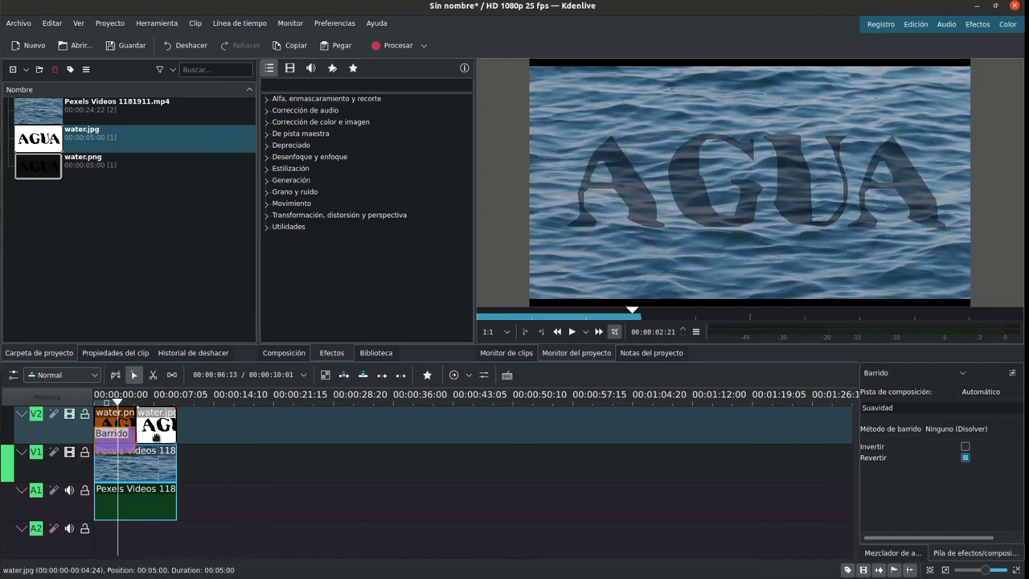
click(164, 440)
drag(152, 438, 136, 438)
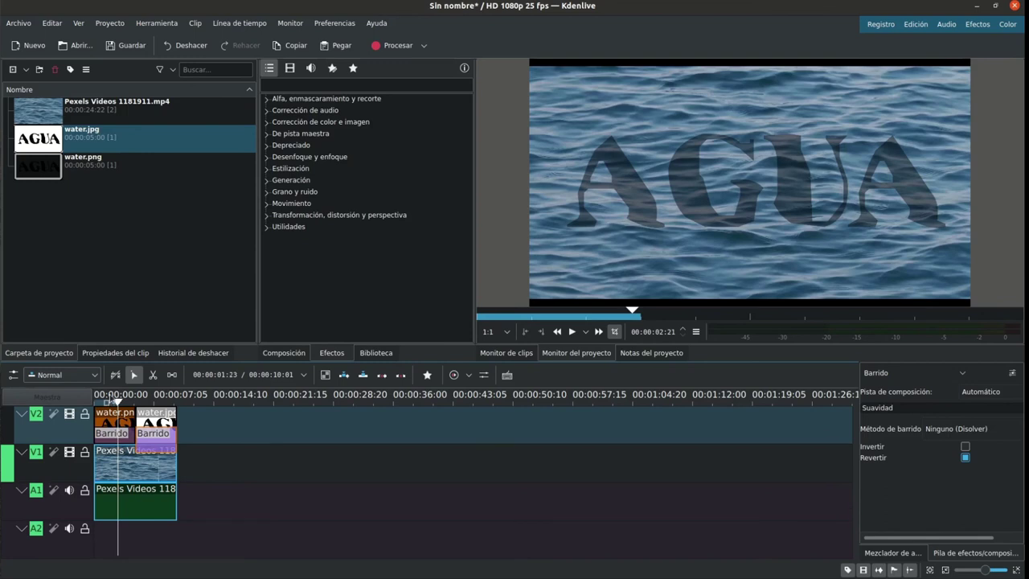
Step: Change the composition under the water.png clip to Alphain
click(111, 436)
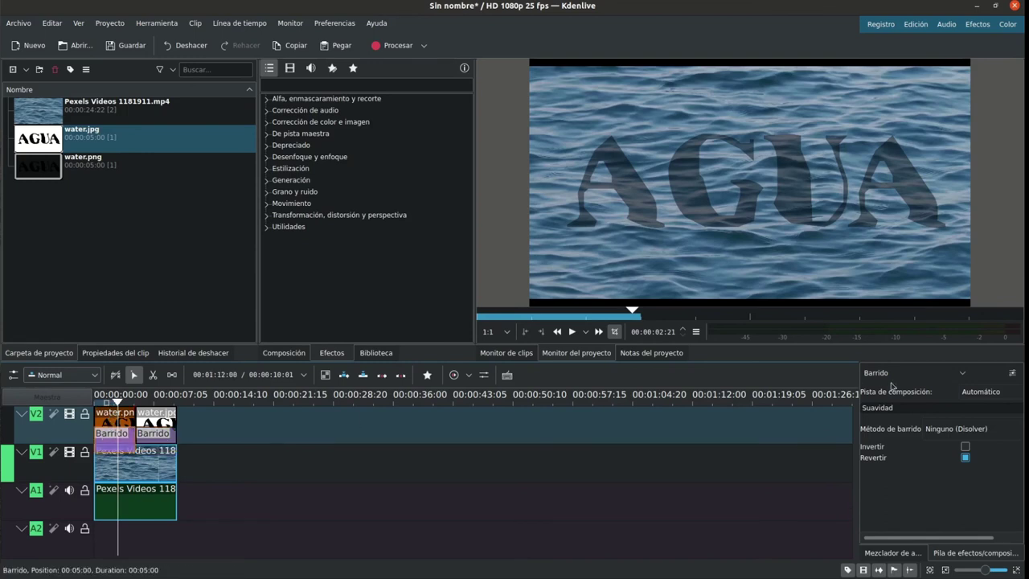
click(964, 374)
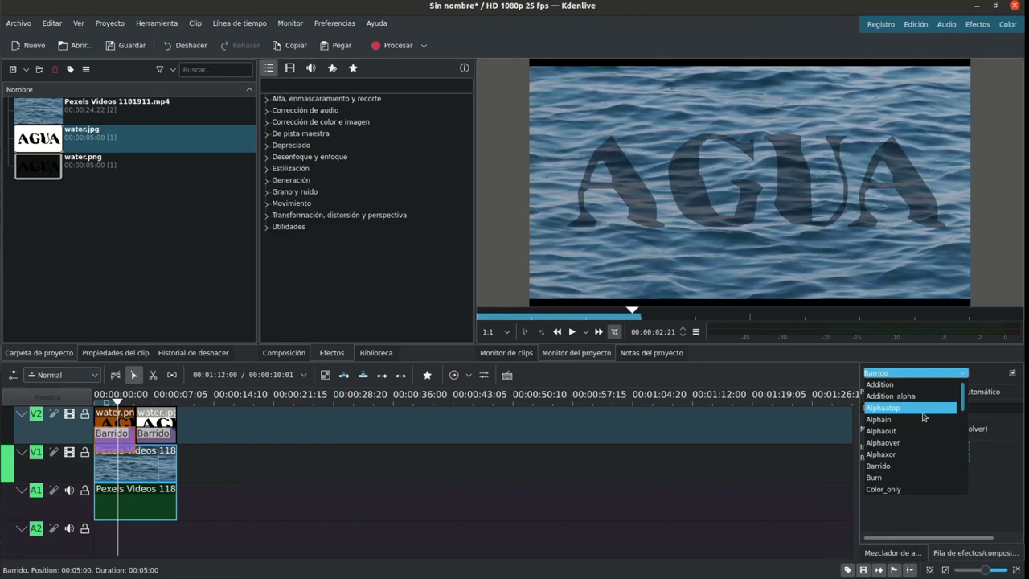
click(916, 420)
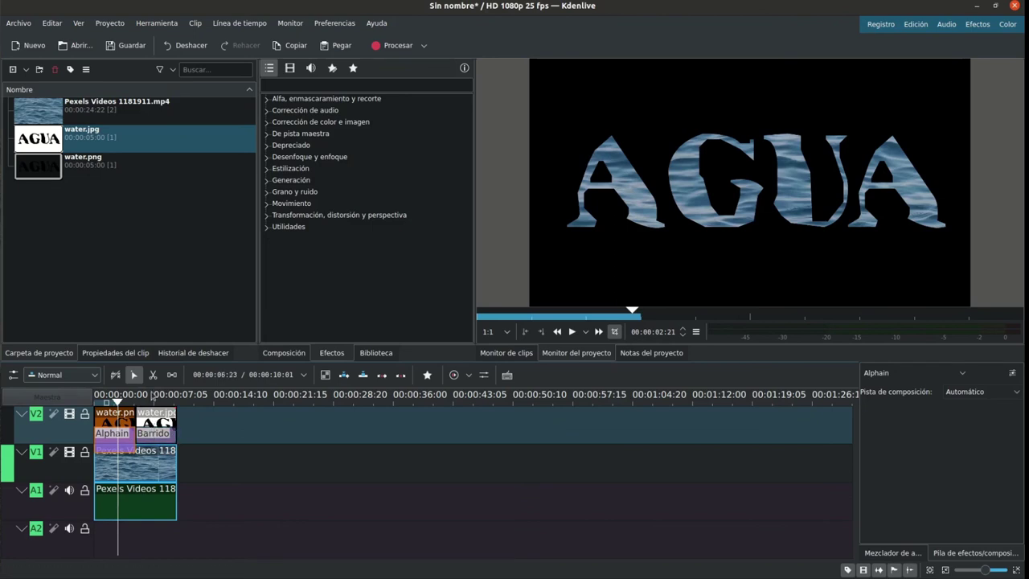
Step: Preview the water.jpg section at 00:00:06:21 and change that clip's composition to Difference
click(152, 400)
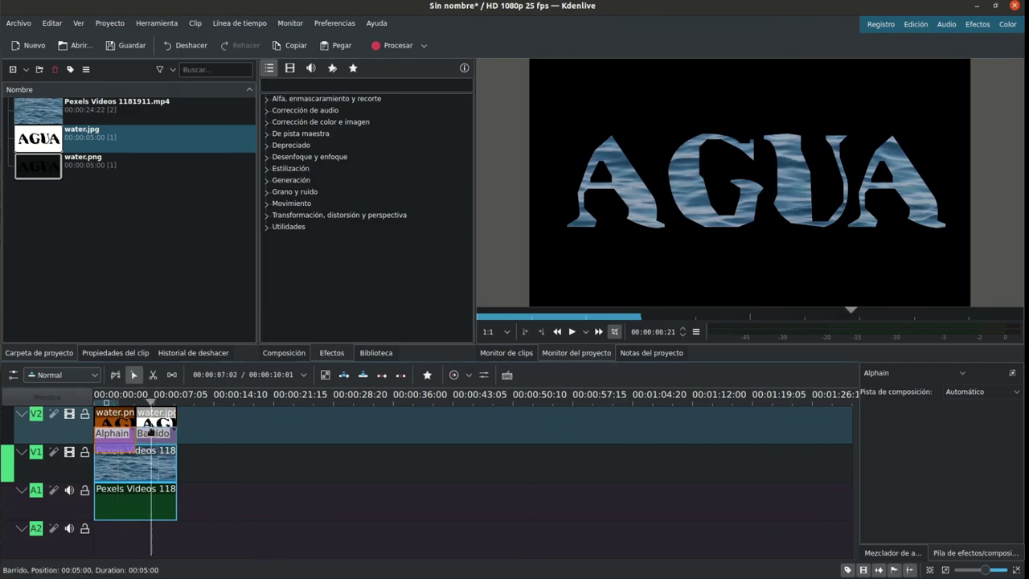
click(151, 432)
click(952, 405)
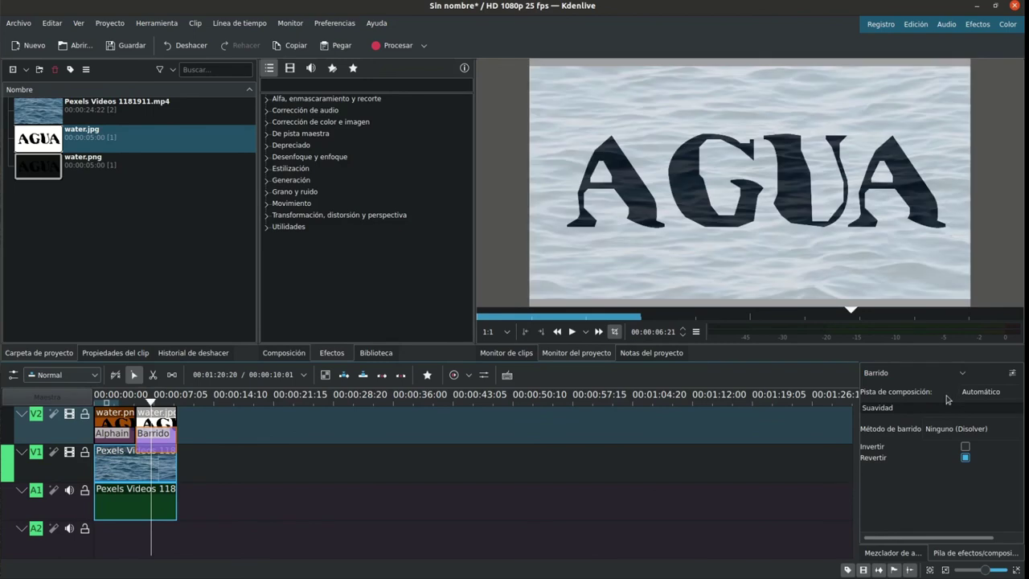
click(962, 373)
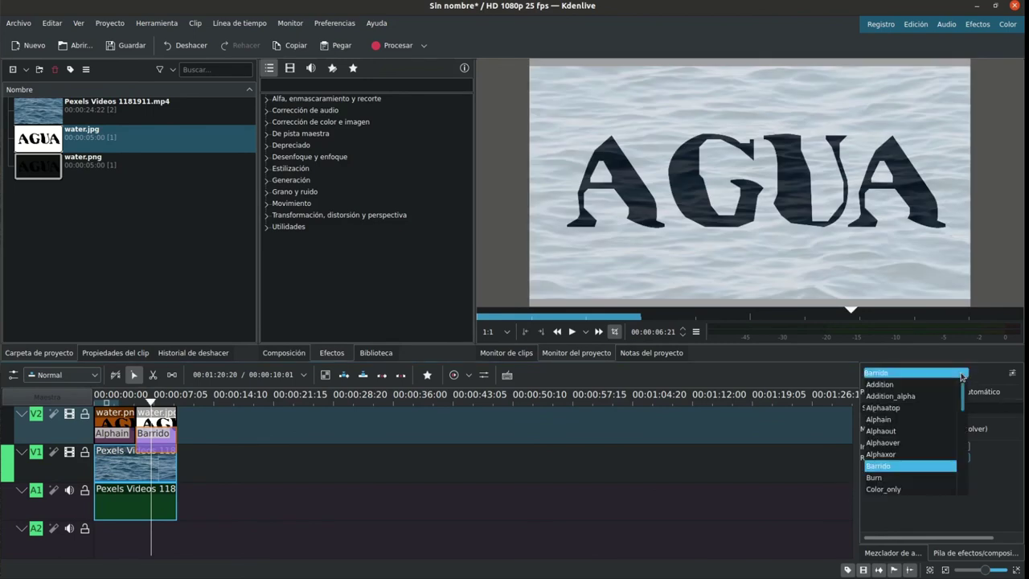
scroll(941, 418, down, 4)
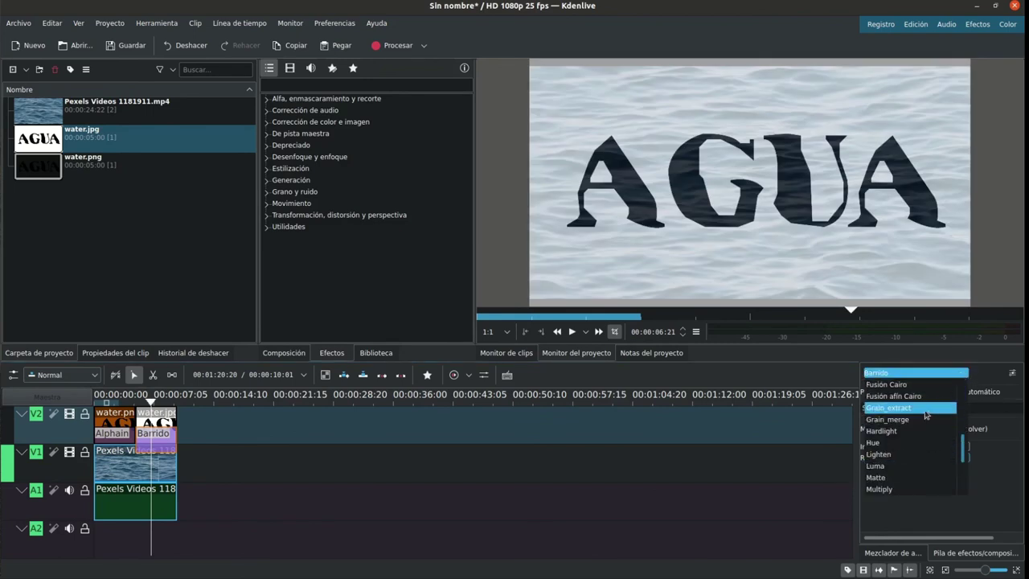
scroll(915, 407, up, 3)
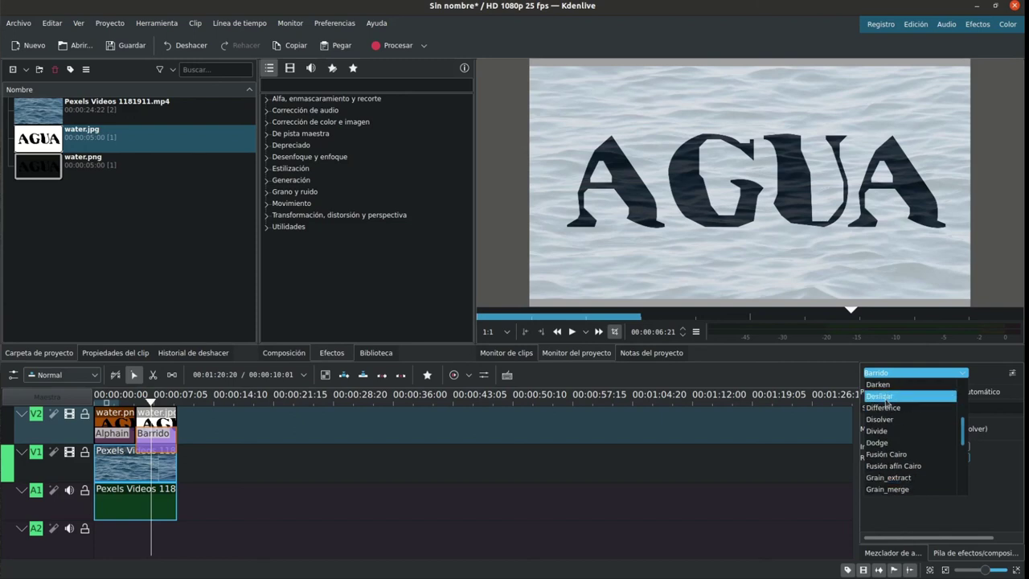
click(884, 409)
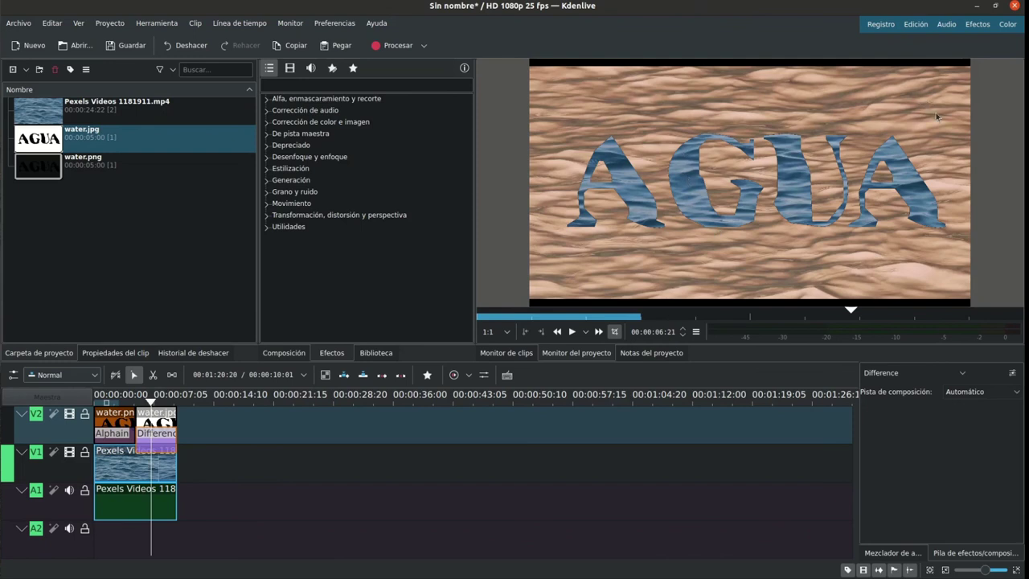
Step: Open the composition type choices for the water.jpg clip's composition
click(962, 374)
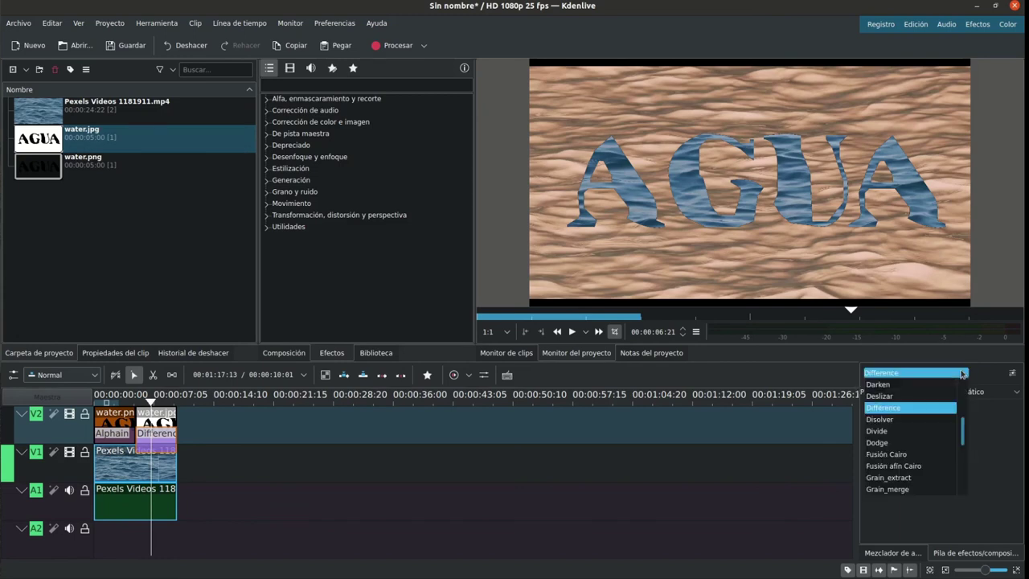